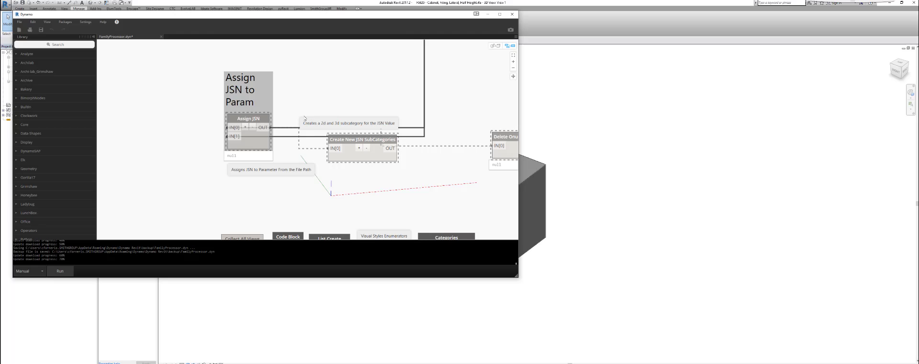
# - Select the Assign JSN node in the Assign JSN to Param group
pyautogui.click(243, 120)
pyautogui.rightClick(243, 121)
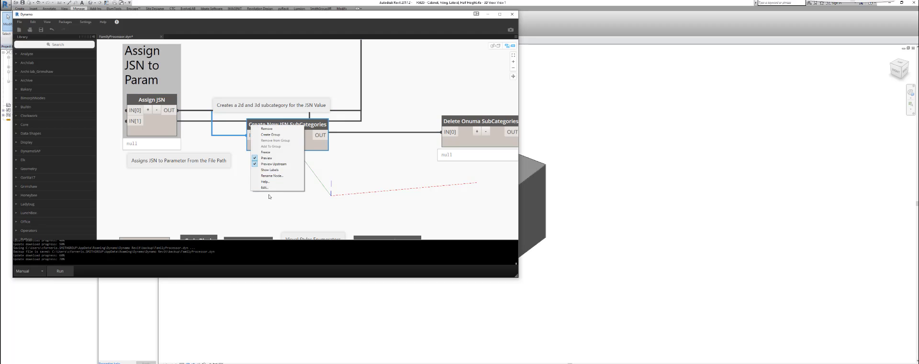
pyautogui.click(269, 187)
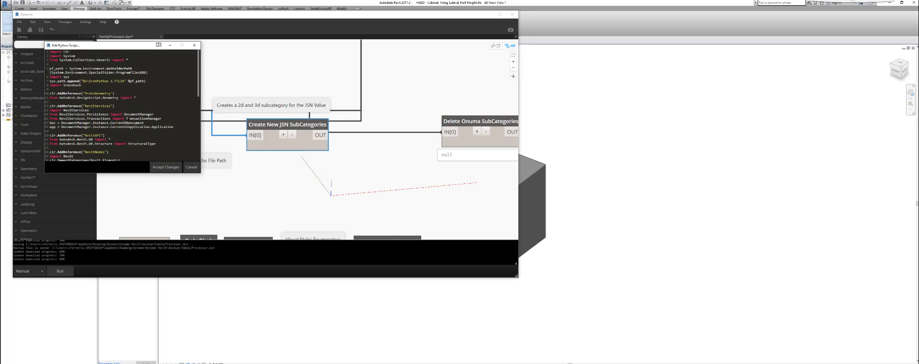
pyautogui.scroll(-3, 108, 108)
pyautogui.scroll(-3, 108, 108)
pyautogui.scroll(-2, 107, 108)
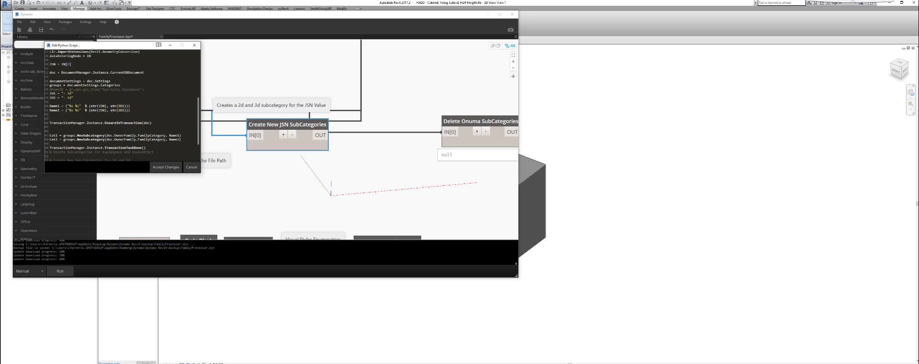
pyautogui.moveTo(49, 81); pyautogui.dragTo(131, 160)
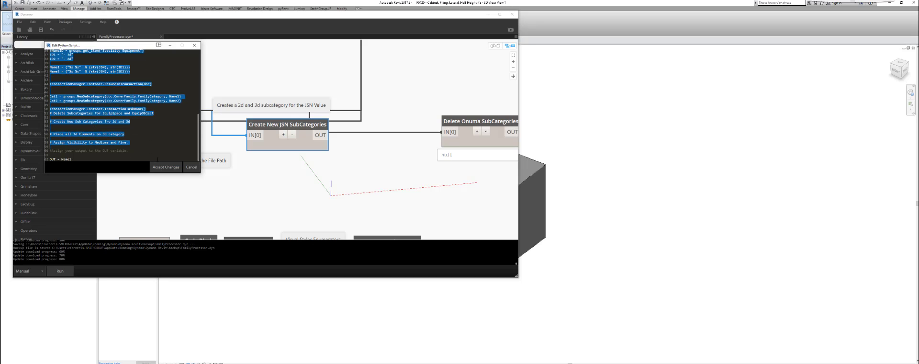
pyautogui.click(166, 167)
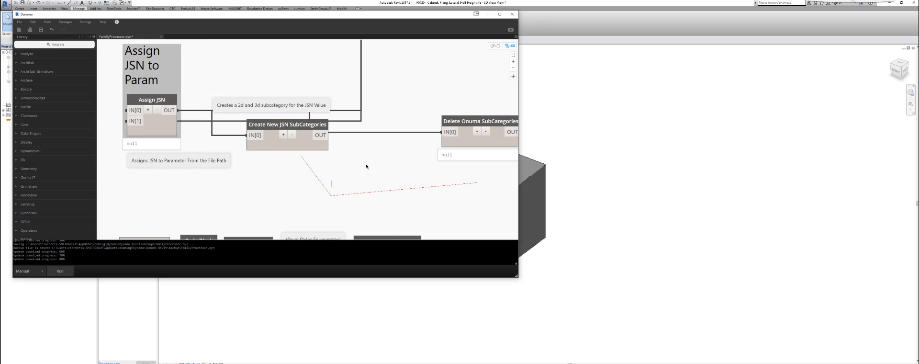
pyautogui.scroll(-2, 359, 165)
pyautogui.scroll(3, 404, 148)
# - Place the String node left of Convert to String, then center the Import CAD node
pyautogui.click(367, 127)
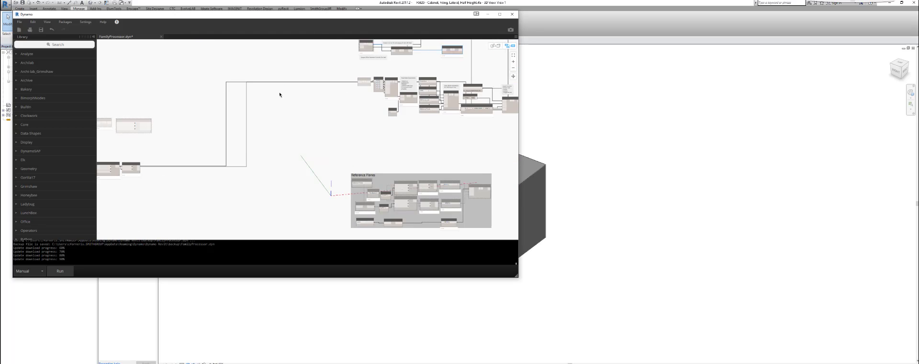
pyautogui.scroll(3, 446, 96)
pyautogui.scroll(3, 248, 136)
pyautogui.scroll(3, 248, 137)
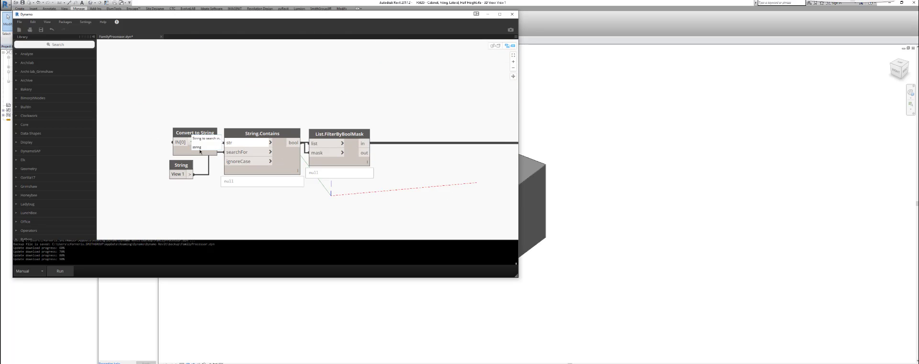
pyautogui.moveTo(177, 166); pyautogui.dragTo(144, 136)
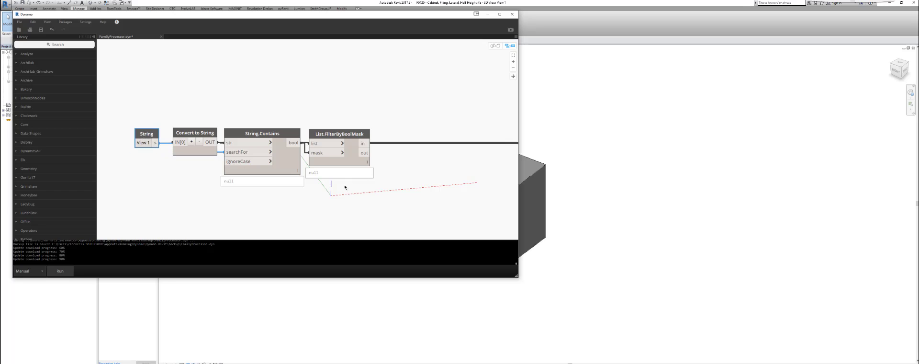
pyautogui.scroll(-4, 345, 188)
pyautogui.moveTo(323, 187); pyautogui.dragTo(237, 143)
pyautogui.scroll(-3, 233, 120)
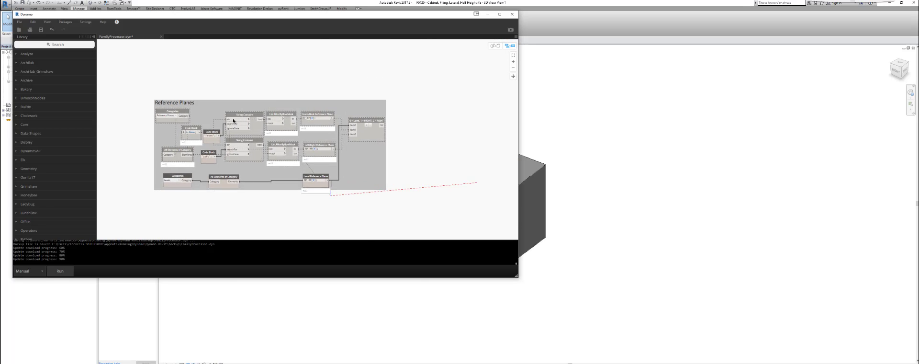
pyautogui.scroll(4, 234, 120)
pyautogui.scroll(-3, 237, 127)
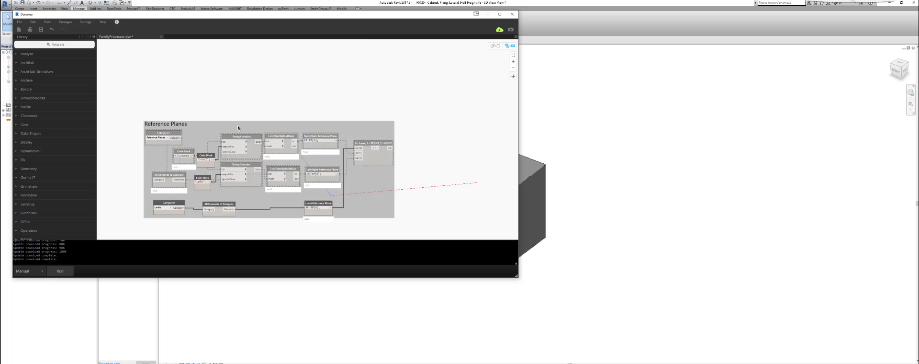
pyautogui.moveTo(237, 126)
pyautogui.mouseDown()
pyautogui.moveTo(244, 209)
pyautogui.moveTo(257, 149)
pyautogui.mouseUp()
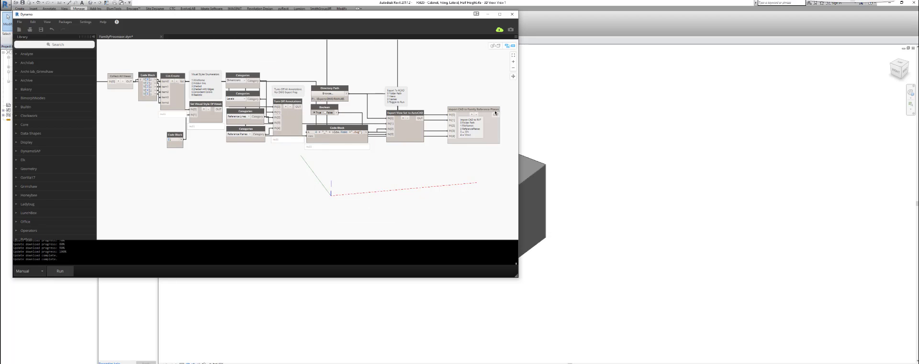
pyautogui.scroll(4, 495, 113)
pyautogui.scroll(3, 402, 124)
pyautogui.moveTo(402, 123); pyautogui.dragTo(316, 98)
# - Review and accept the Import CAD Python script, then minimize Dynamo to show Revit
pyautogui.rightClick(302, 100)
pyautogui.click(323, 165)
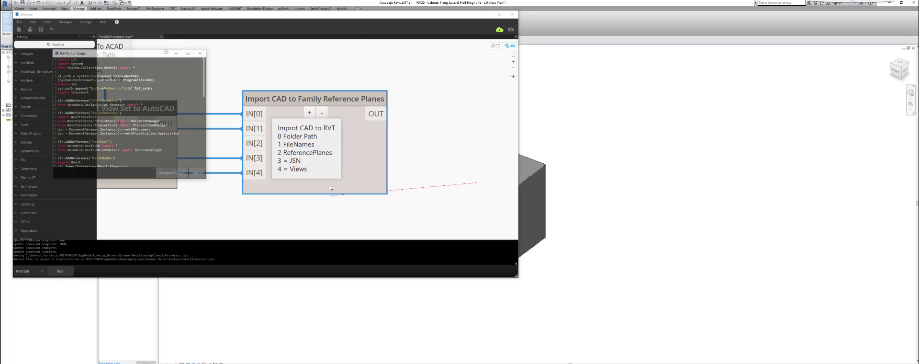
pyautogui.scroll(-8, 129, 115)
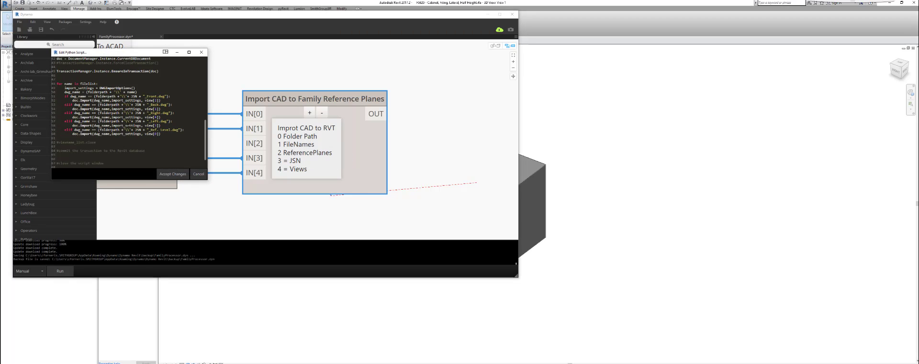
pyautogui.moveTo(56, 138); pyautogui.dragTo(72, 84)
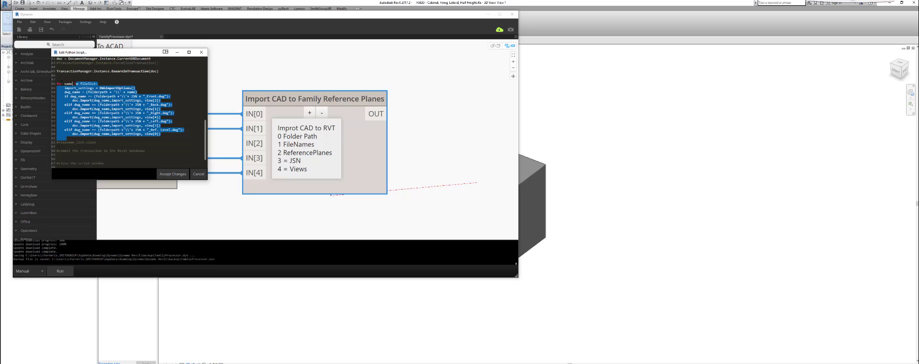
pyautogui.click(173, 174)
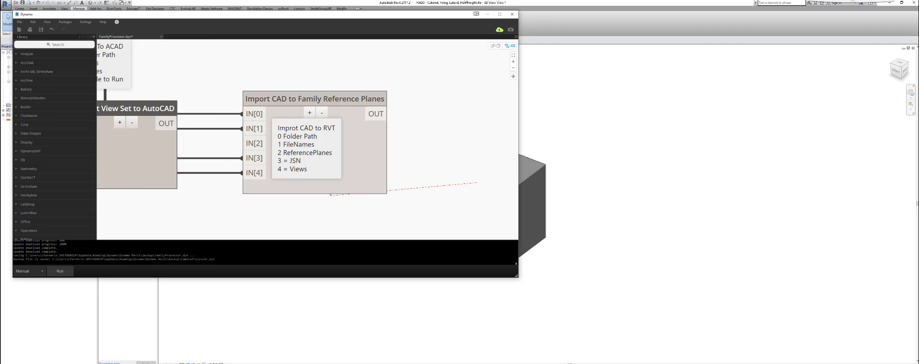
pyautogui.click(487, 14)
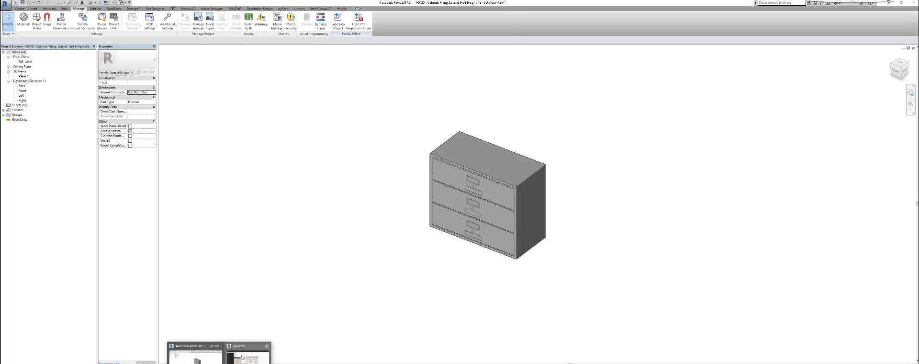
# - Bring Dynamo back and run the FamilyProcessor graph to import the CAD drawings
pyautogui.click(219, 352)
pyautogui.click(60, 271)
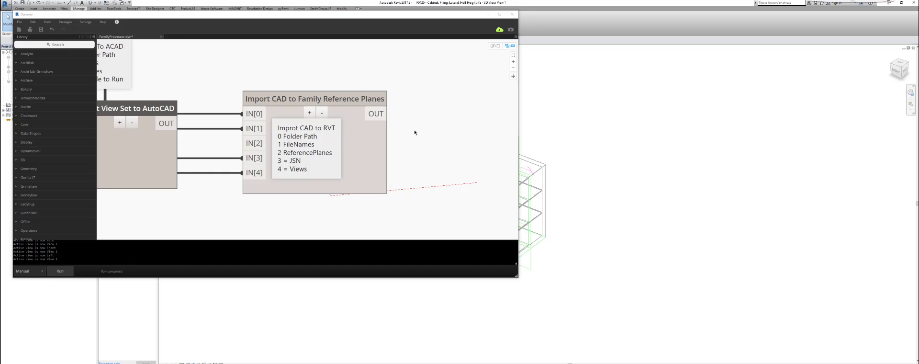
# - Inspect an imported CAD drawing, then select and delete the cabinet's solid extrusion
pyautogui.click(495, 16)
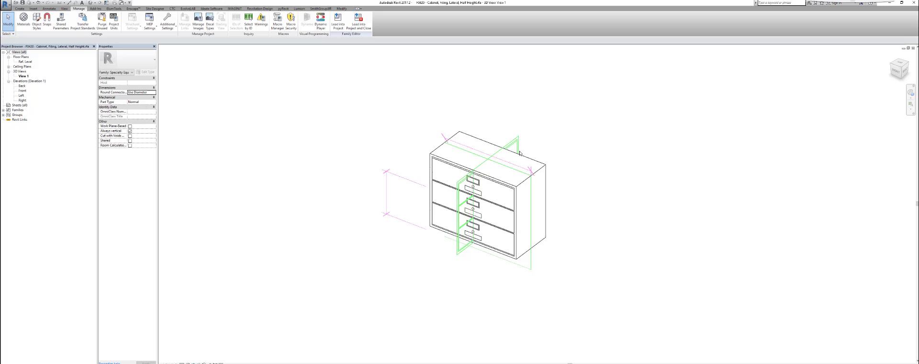
pyautogui.scroll(2, 518, 152)
pyautogui.click(538, 143)
pyautogui.scroll(-2, 538, 144)
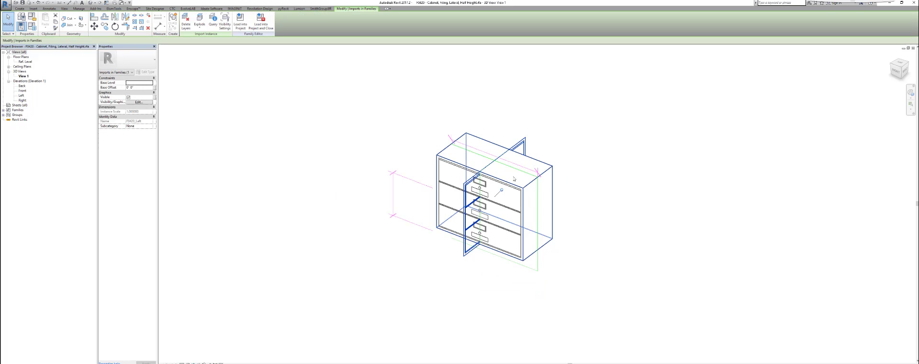
pyautogui.scroll(3, 715, 142)
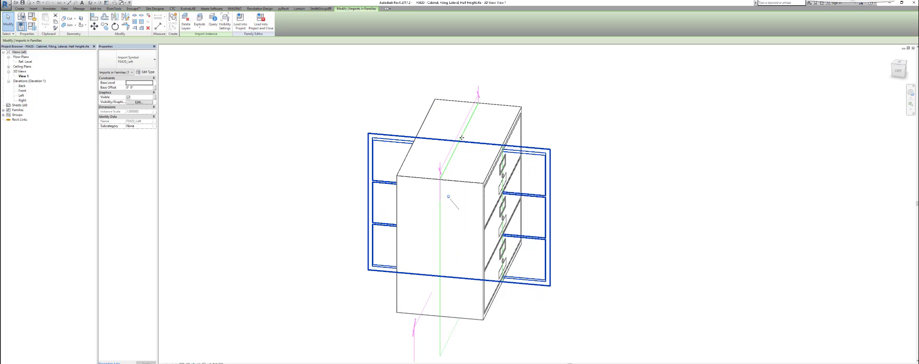
pyautogui.click(495, 109)
pyautogui.rightClick(495, 110)
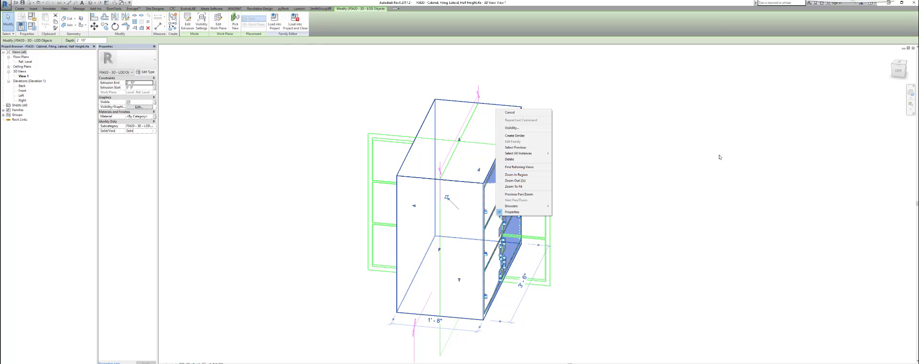
pyautogui.click(524, 175)
pyautogui.press('Delete')
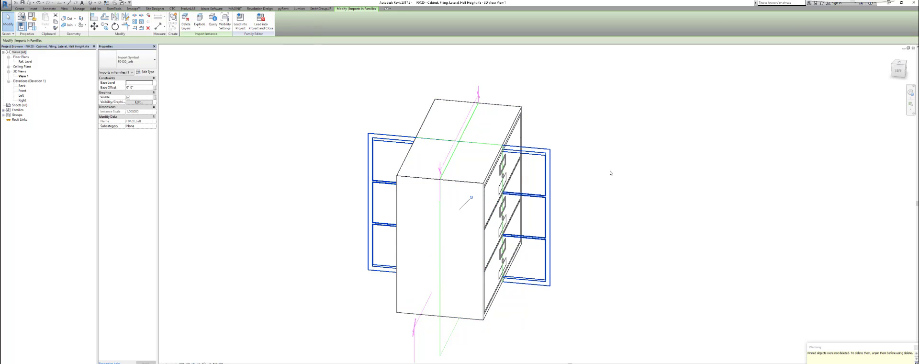